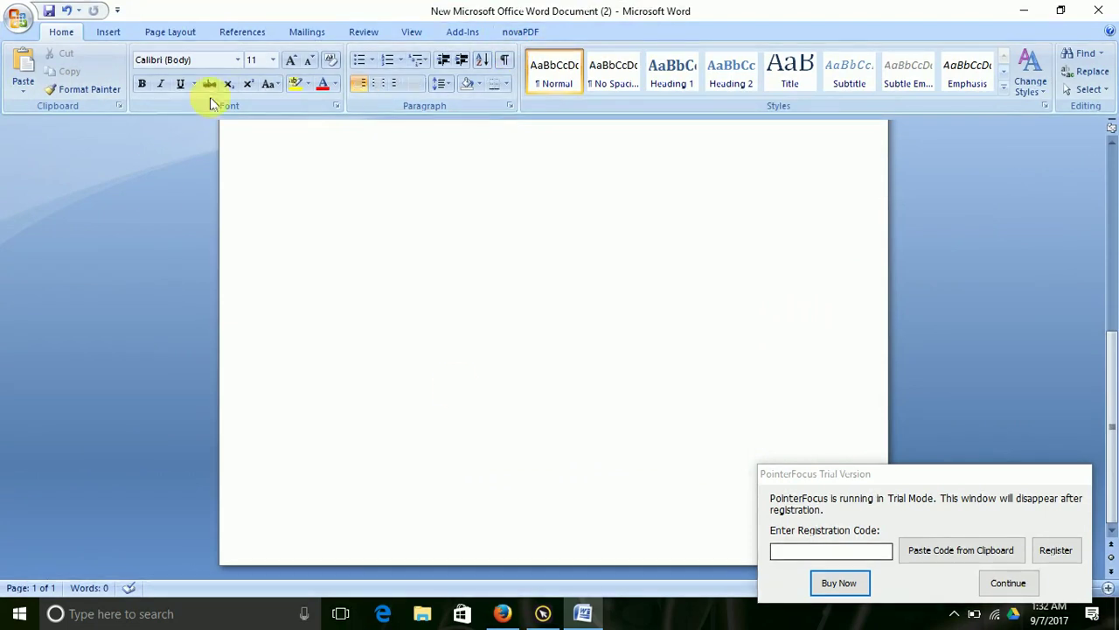
# Insert a built-in quote-style text box from the Text Box gallery
pyautogui.click(182, 32)
pyautogui.click(114, 33)
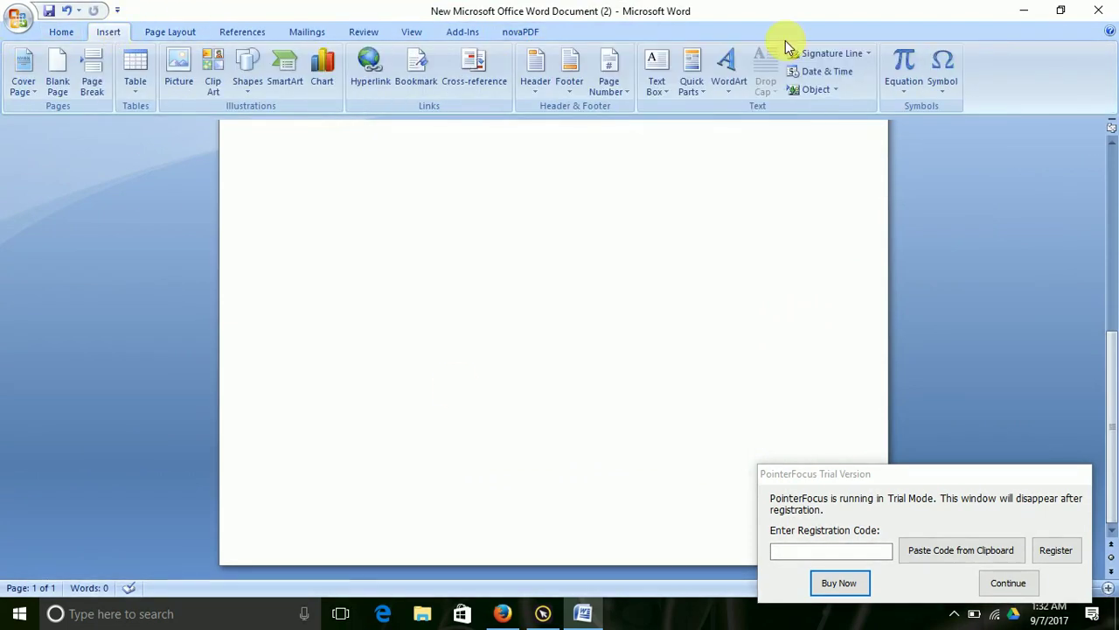
pyautogui.click(658, 83)
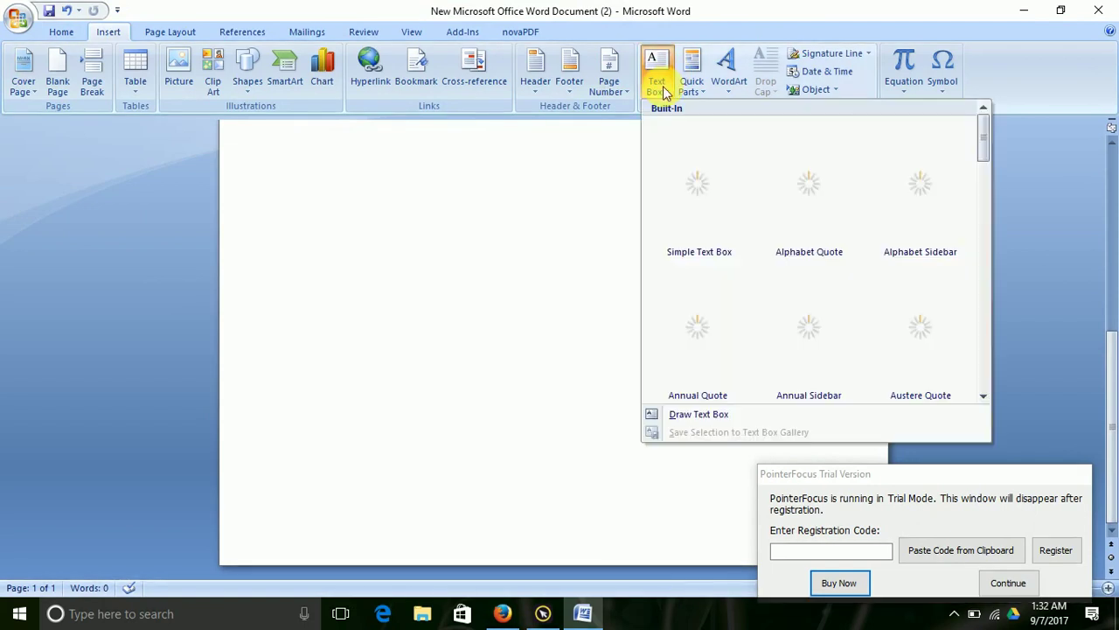
pyautogui.click(735, 306)
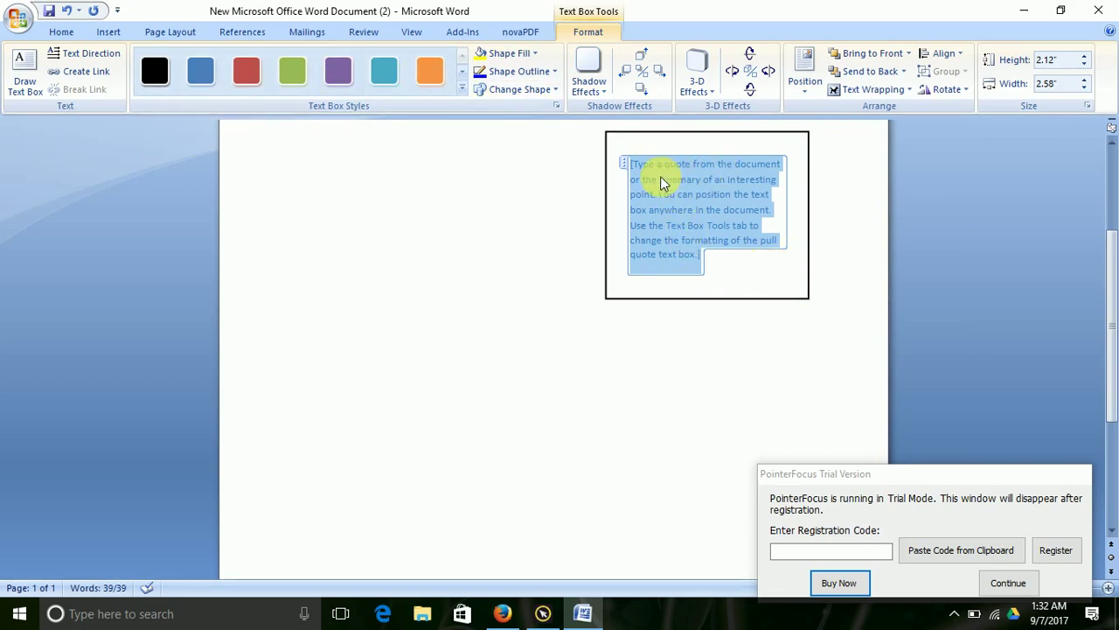
pyautogui.rightClick(684, 245)
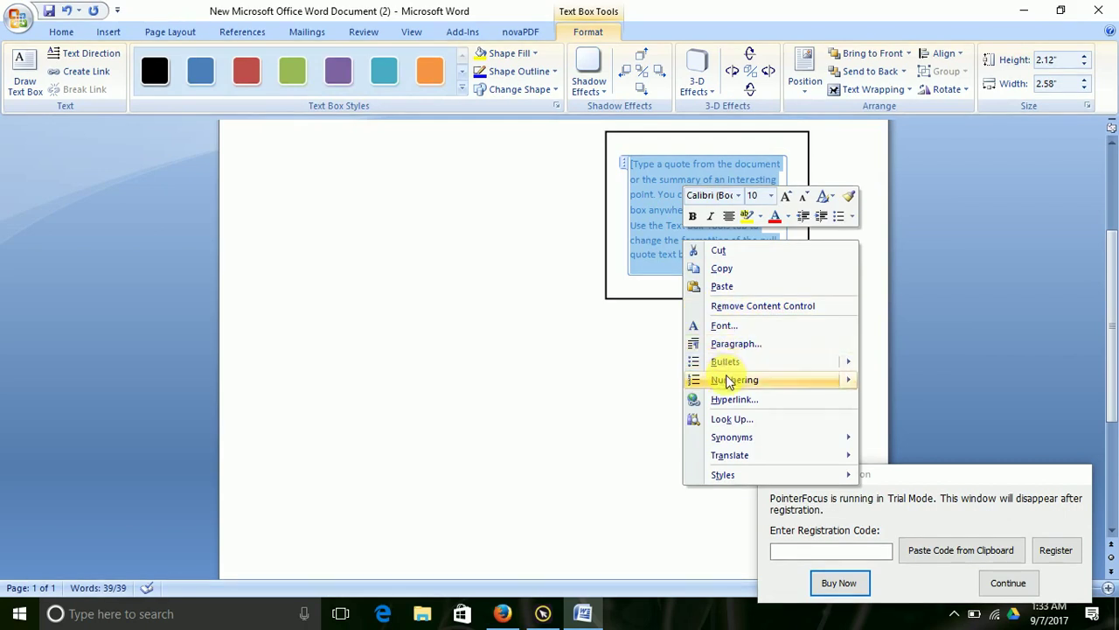
pyautogui.click(730, 257)
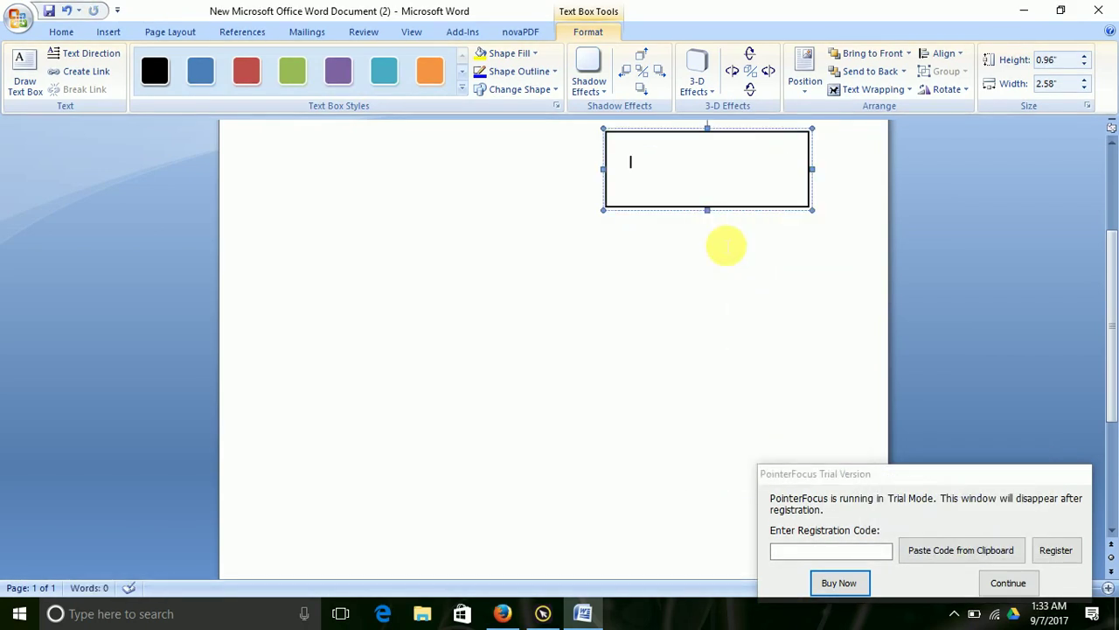
pyautogui.write('Robin')
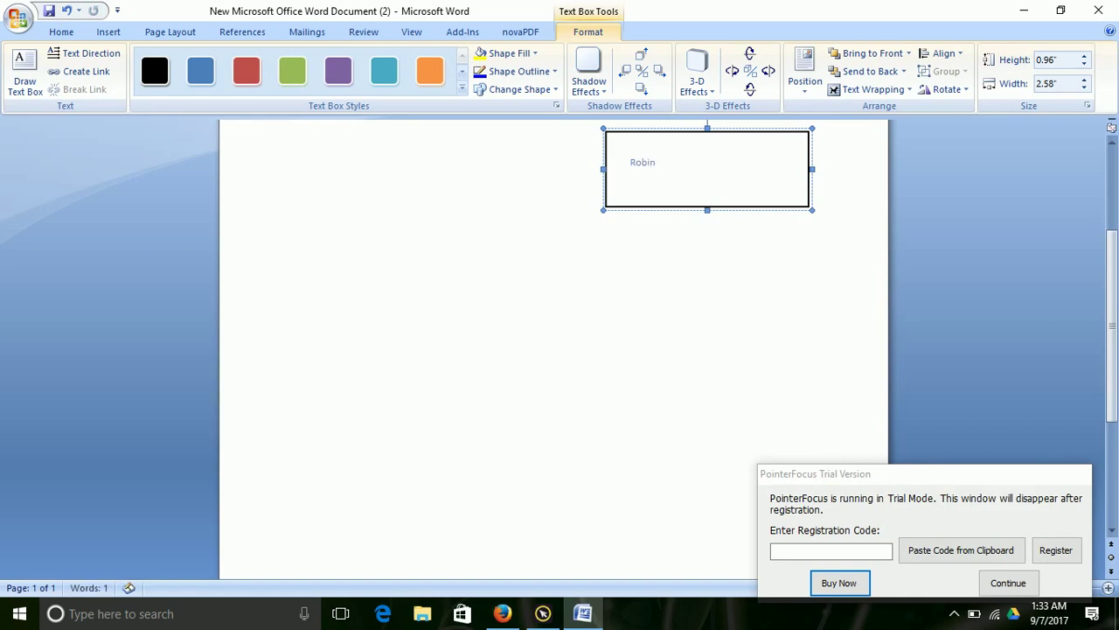
pyautogui.write(' Yeasin')
pyautogui.click(620, 270)
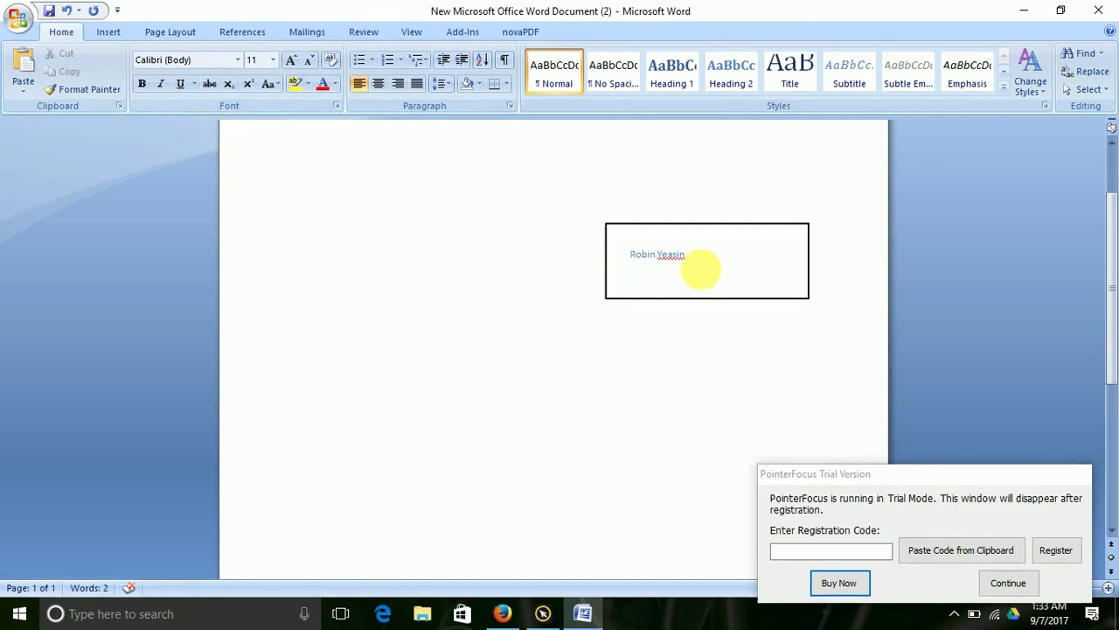
pyautogui.click(691, 232)
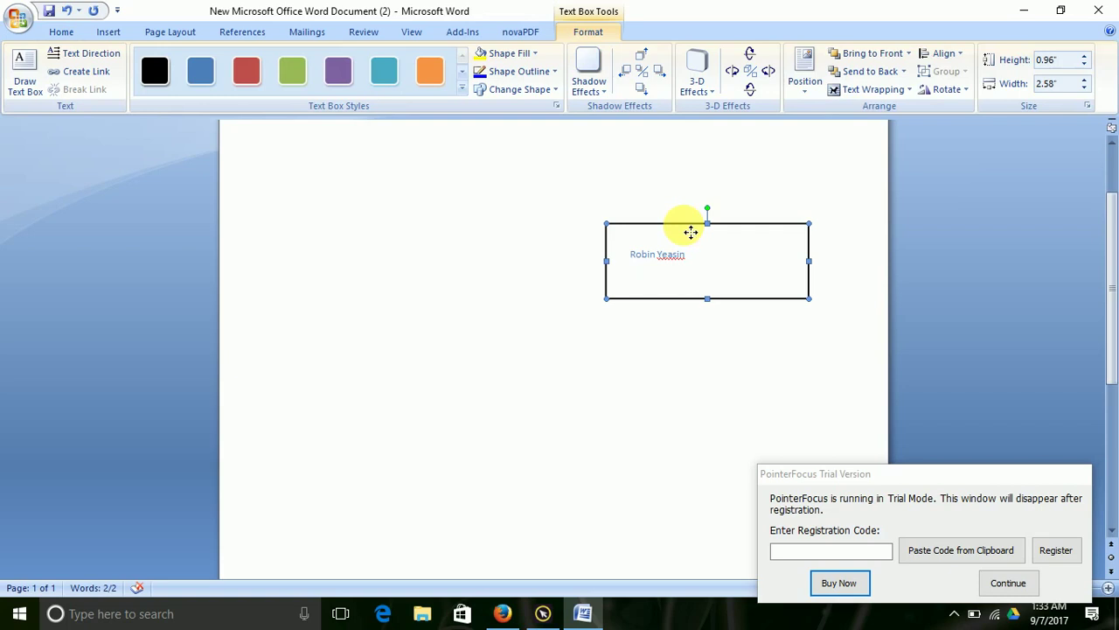
pyautogui.click(1008, 583)
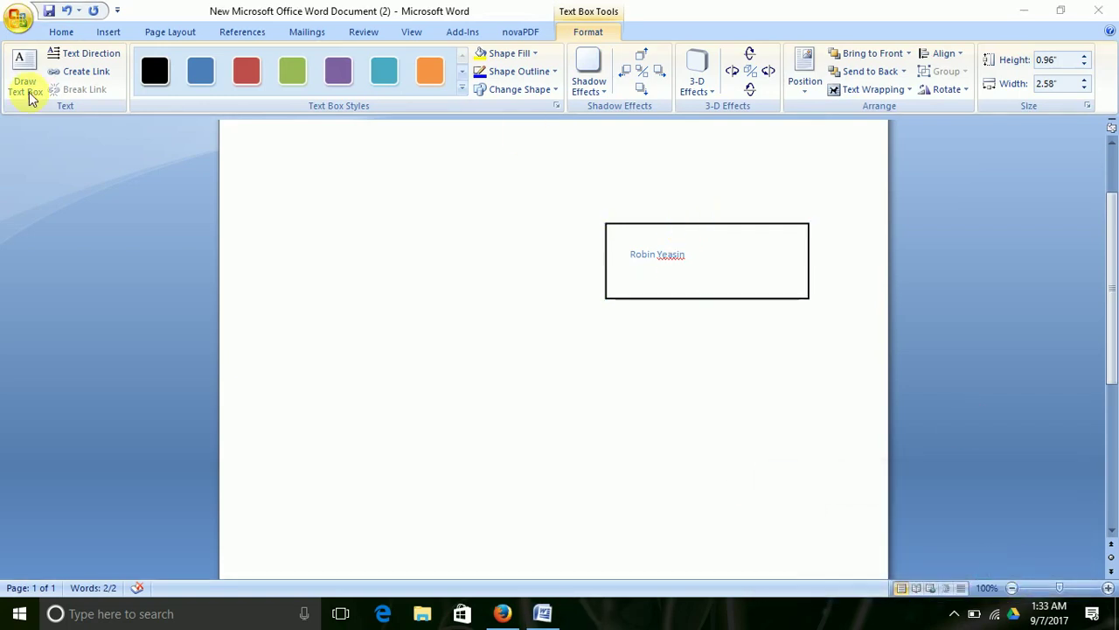
# Cycle Text Direction until the name runs vertically top-to-bottom
pyautogui.click(90, 55)
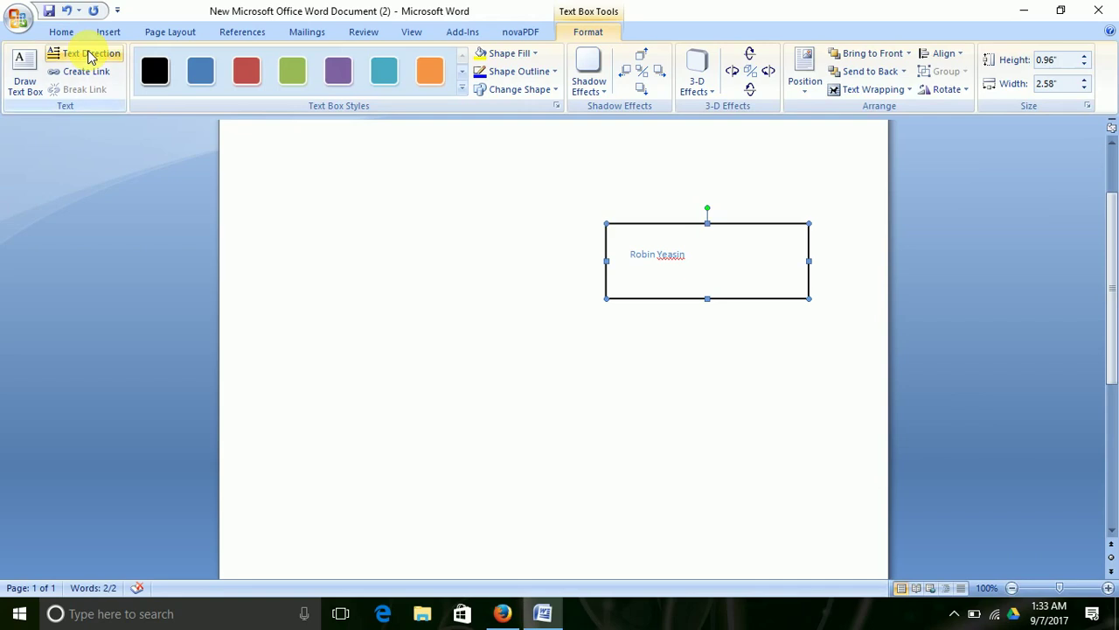
pyautogui.click(90, 55)
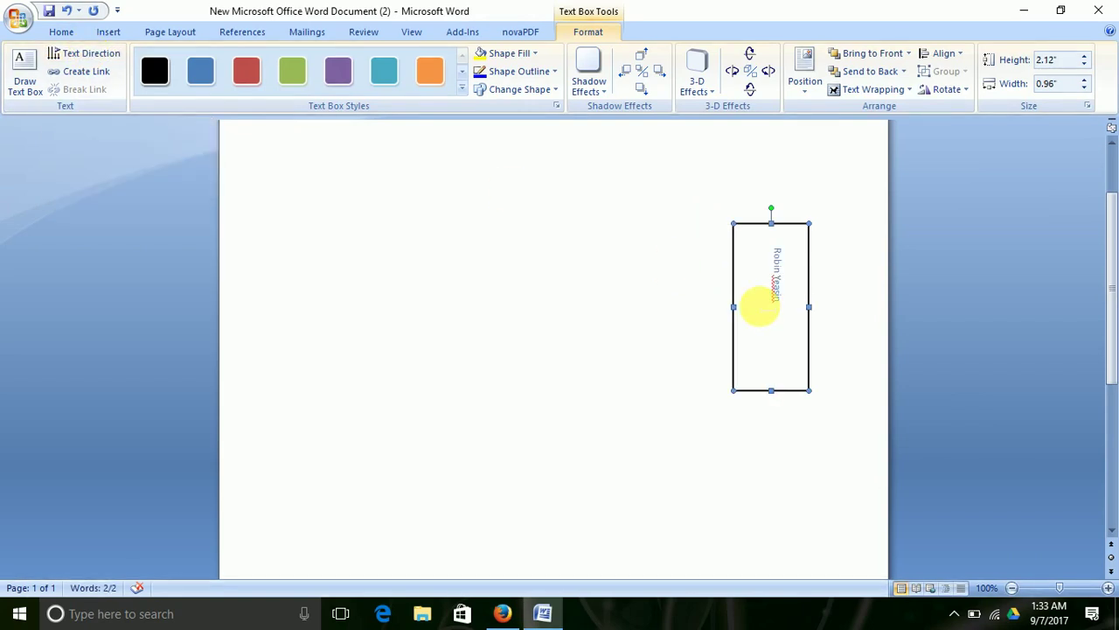
pyautogui.click(92, 54)
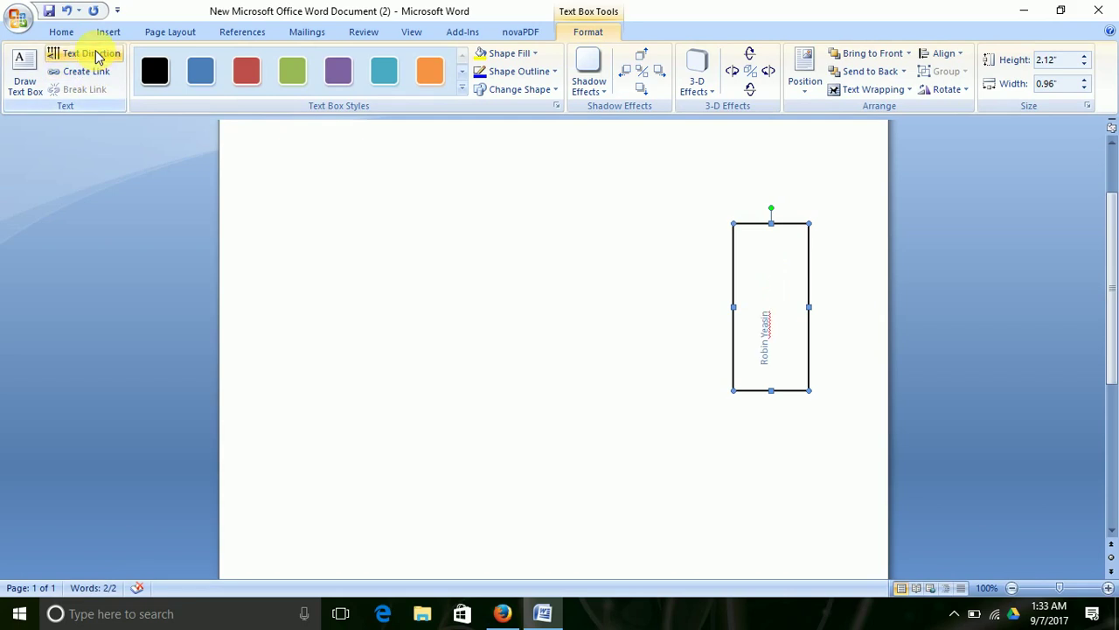
pyautogui.click(92, 53)
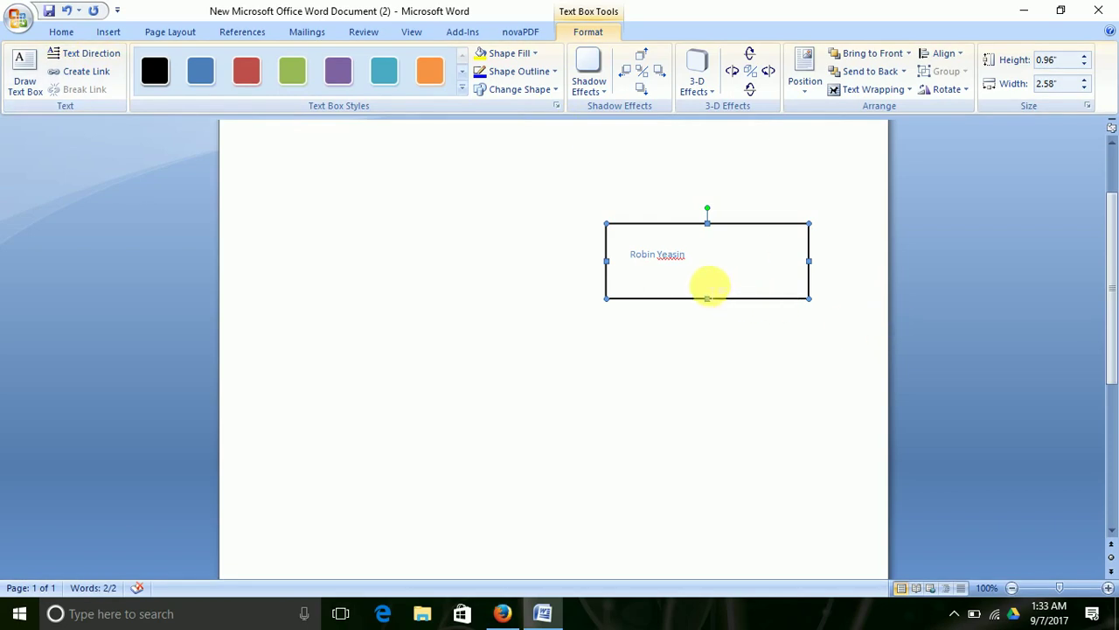
pyautogui.click(85, 54)
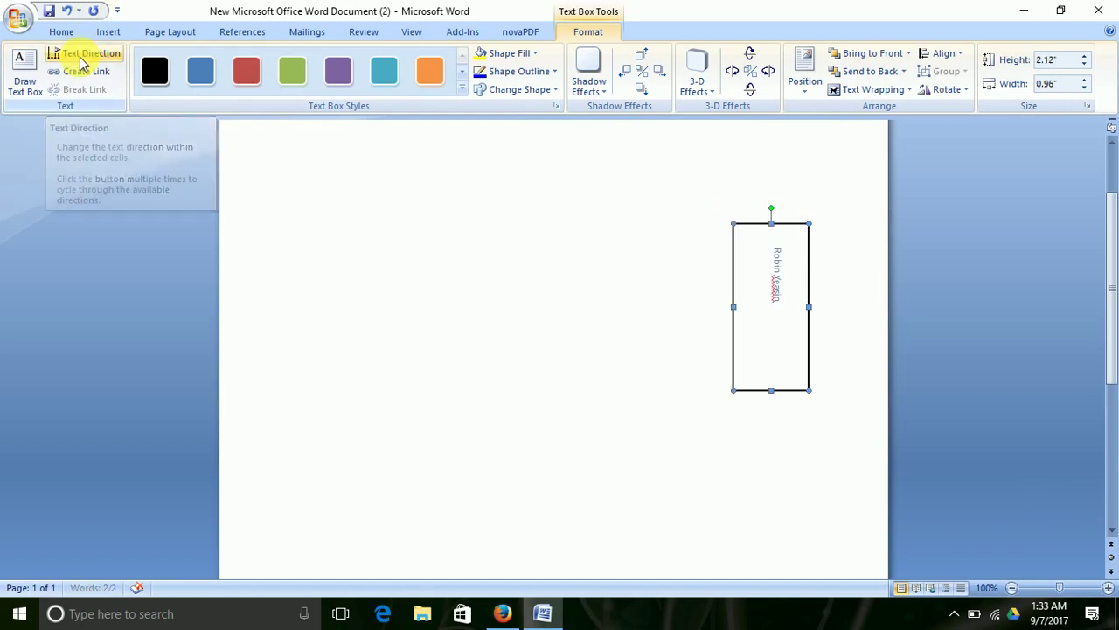
# Nudge the narrow text box slightly right and down
pyautogui.moveTo(812, 229); pyautogui.dragTo(863, 240)
pyautogui.click(730, 320)
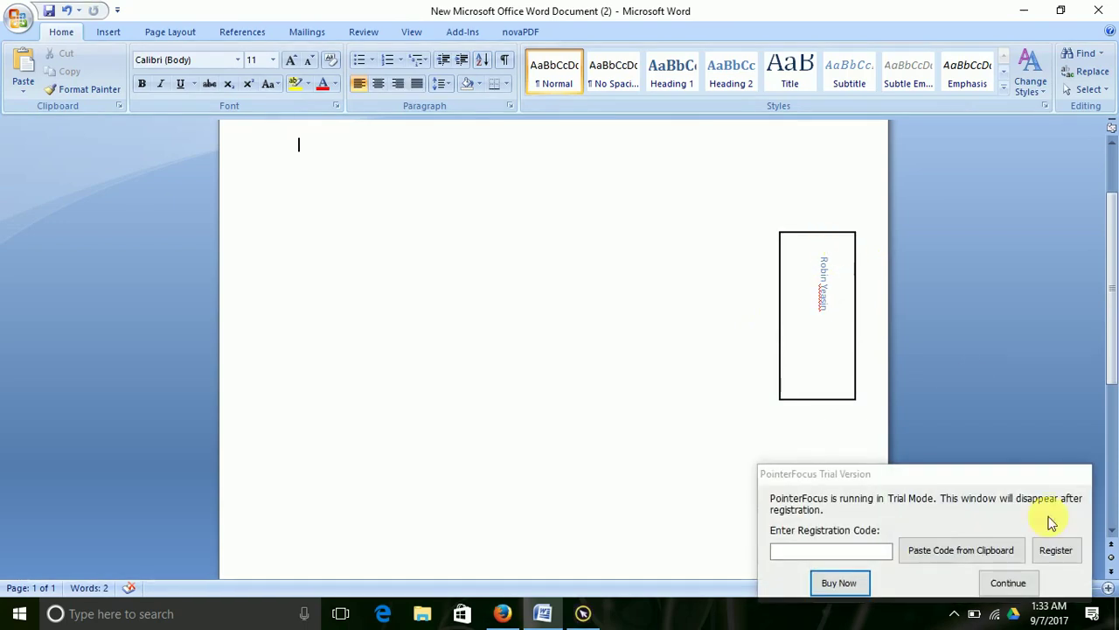
pyautogui.click(1074, 581)
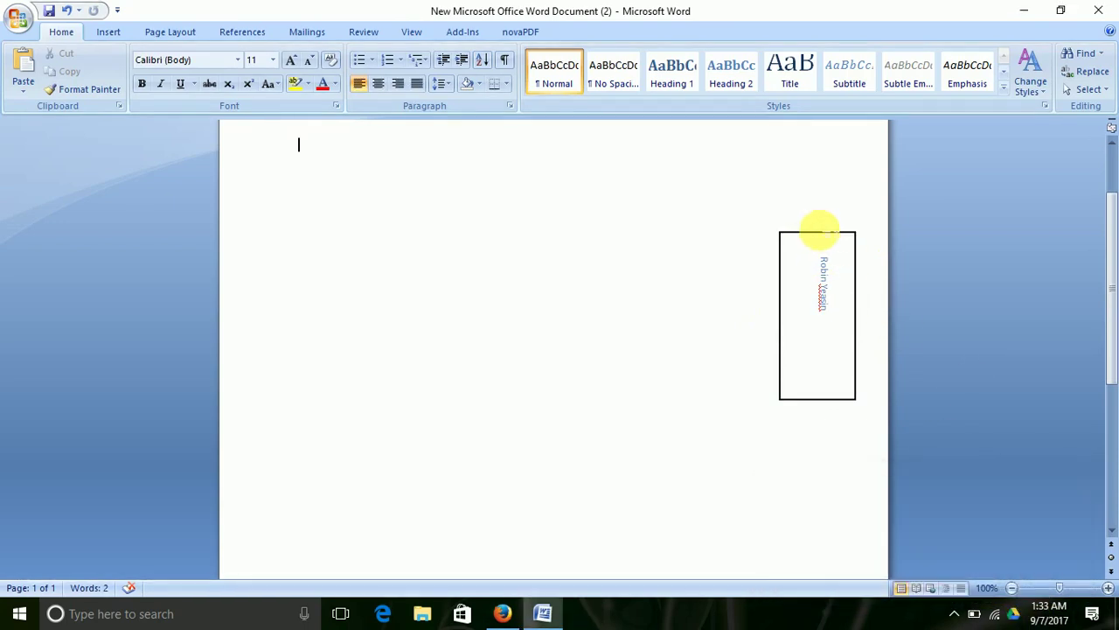
# Change the name's text direction to read bottom-to-top
pyautogui.click(838, 240)
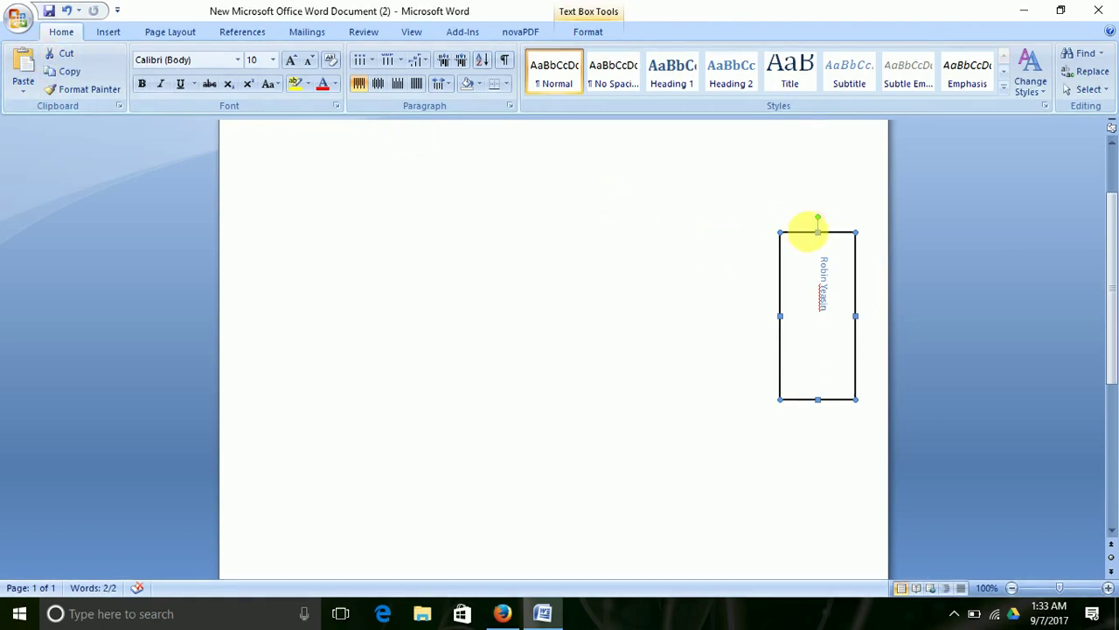
pyautogui.doubleClick(814, 238)
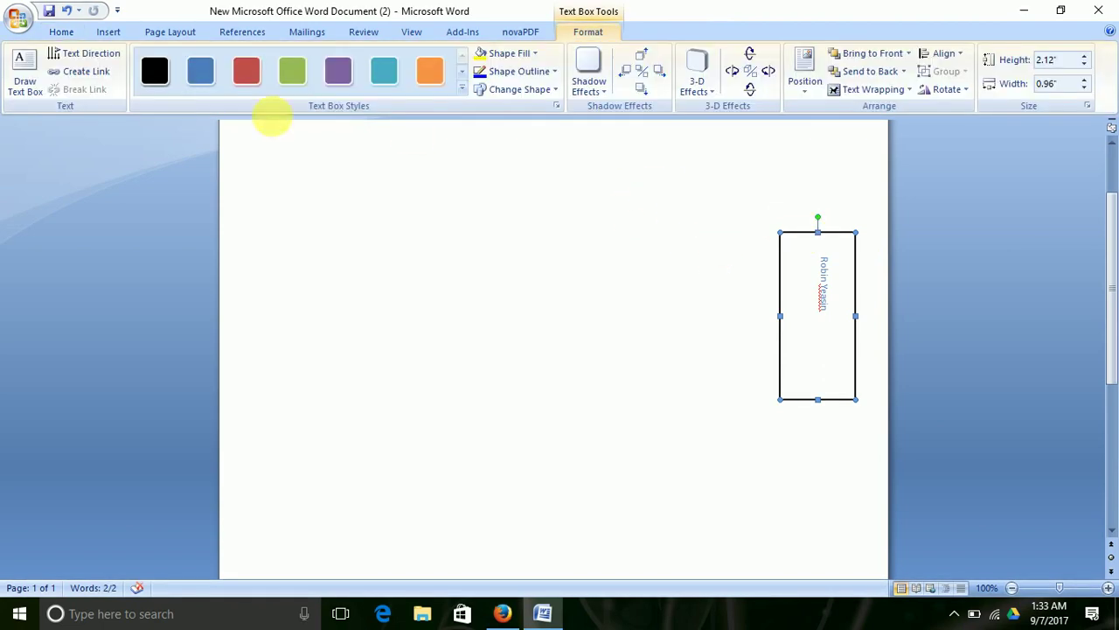
pyautogui.click(85, 55)
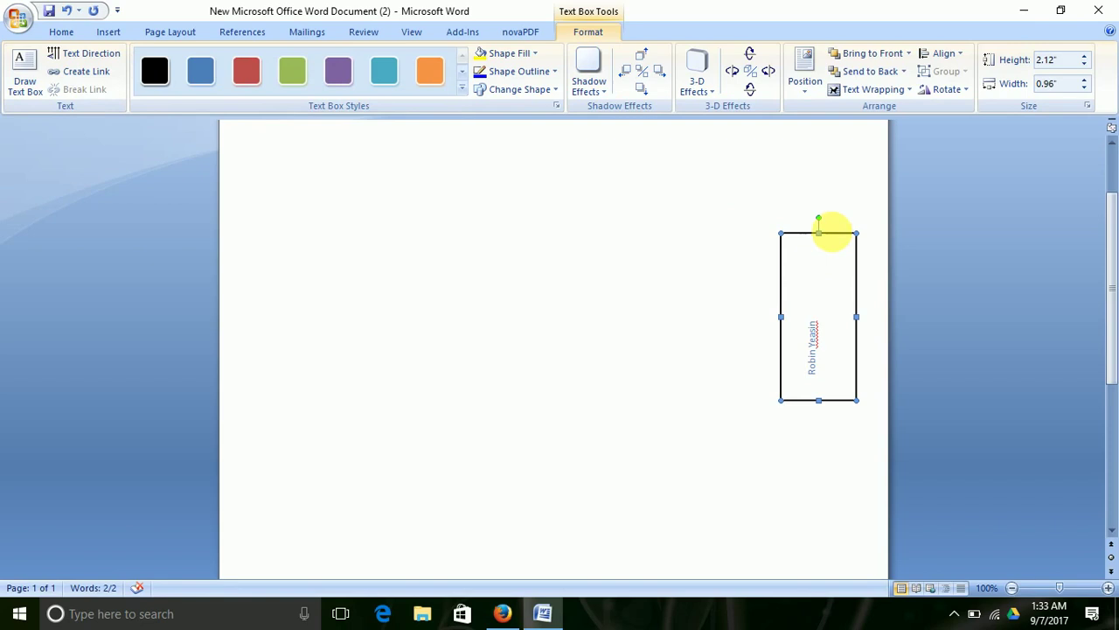
# Drag the tall text box over to the left side of the page
pyautogui.click(833, 229)
pyautogui.moveTo(844, 240)
pyautogui.mouseDown()
pyautogui.moveTo(294, 239)
pyautogui.moveTo(323, 235)
pyautogui.mouseUp()
pyautogui.click(481, 301)
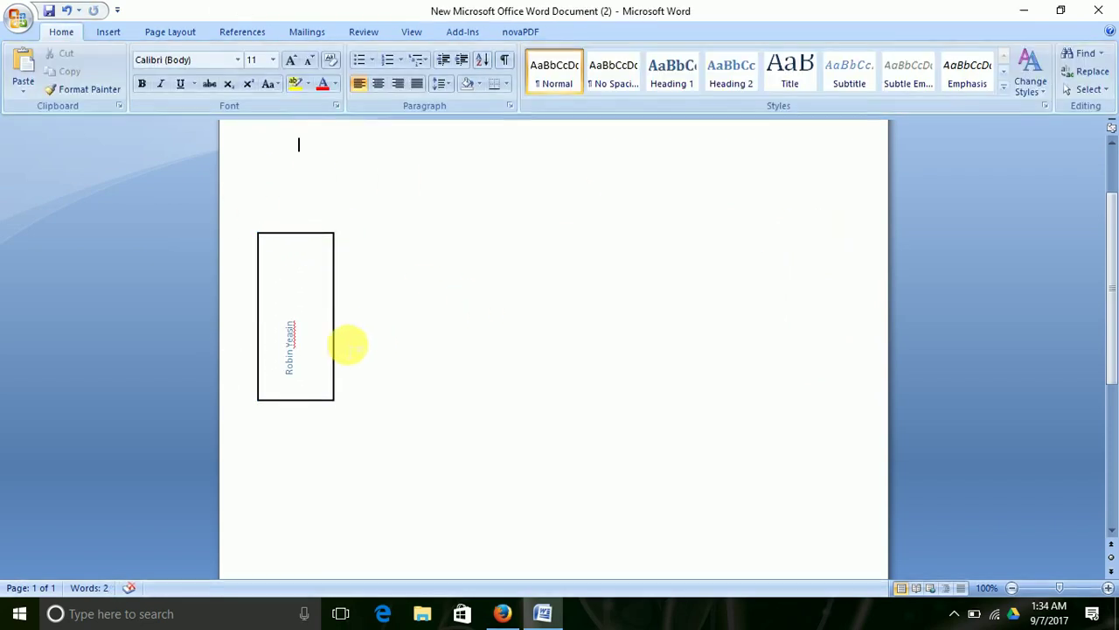
pyautogui.doubleClick(298, 339)
pyautogui.moveTo(294, 325); pyautogui.dragTo(302, 372)
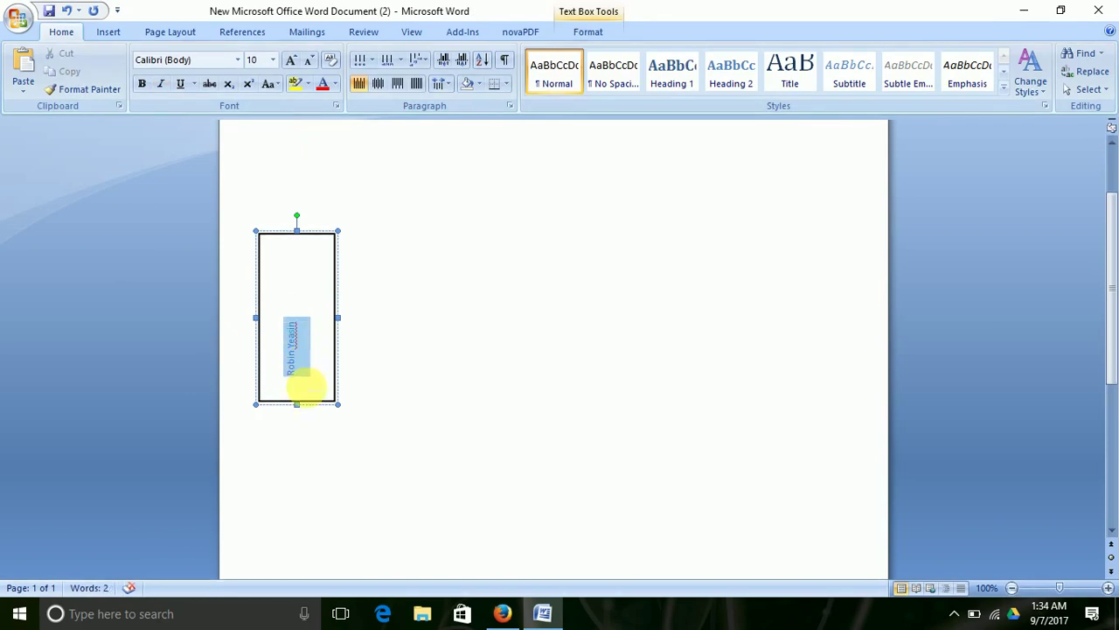
pyautogui.click(382, 90)
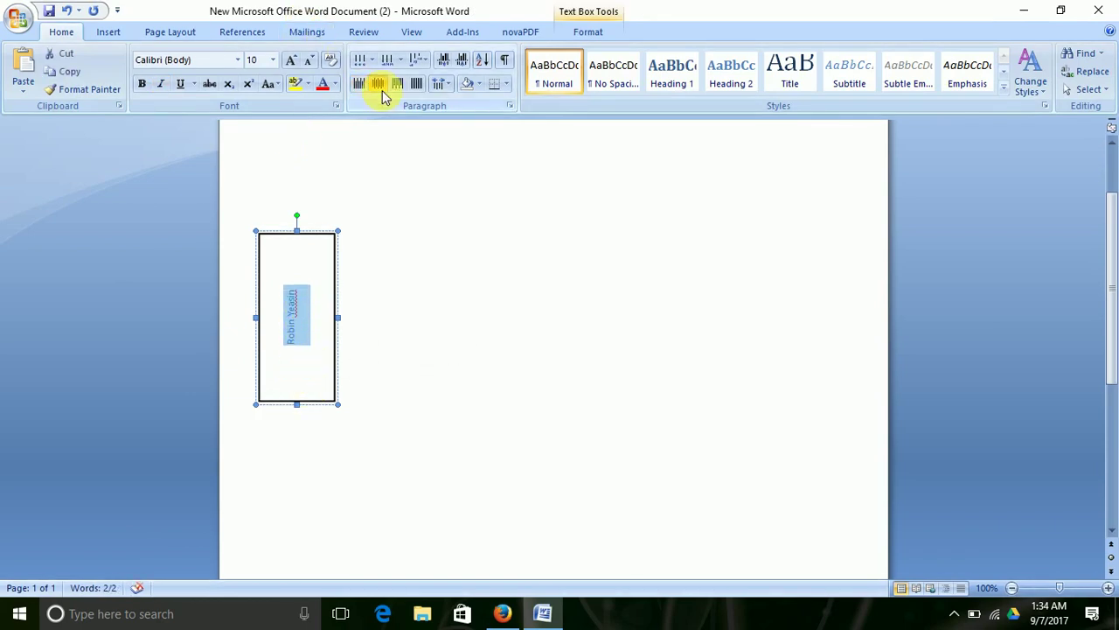